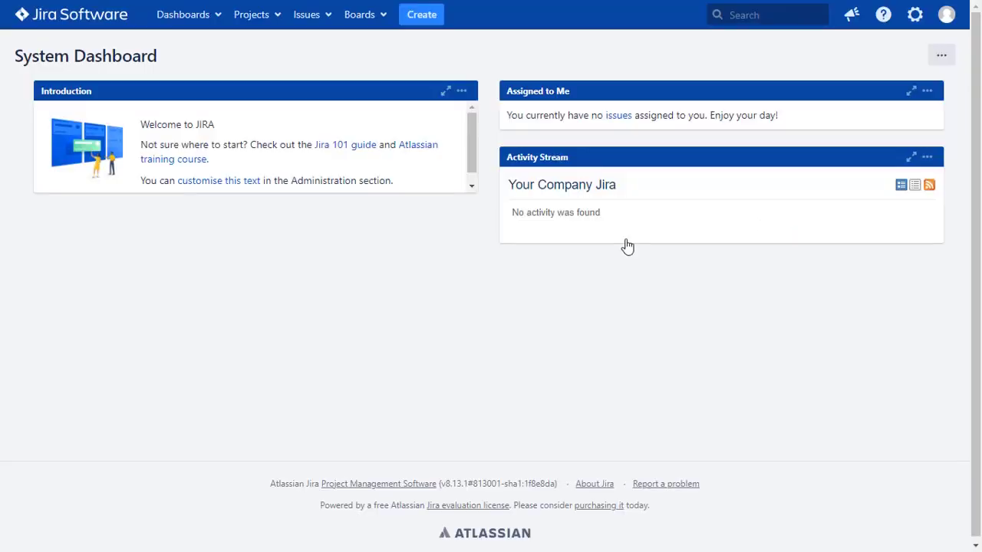
Search the Marketplace for 'oau' and install the miniOrange OAuth/OIDC for Jira SSO app as a free trial.
left_click(915, 14)
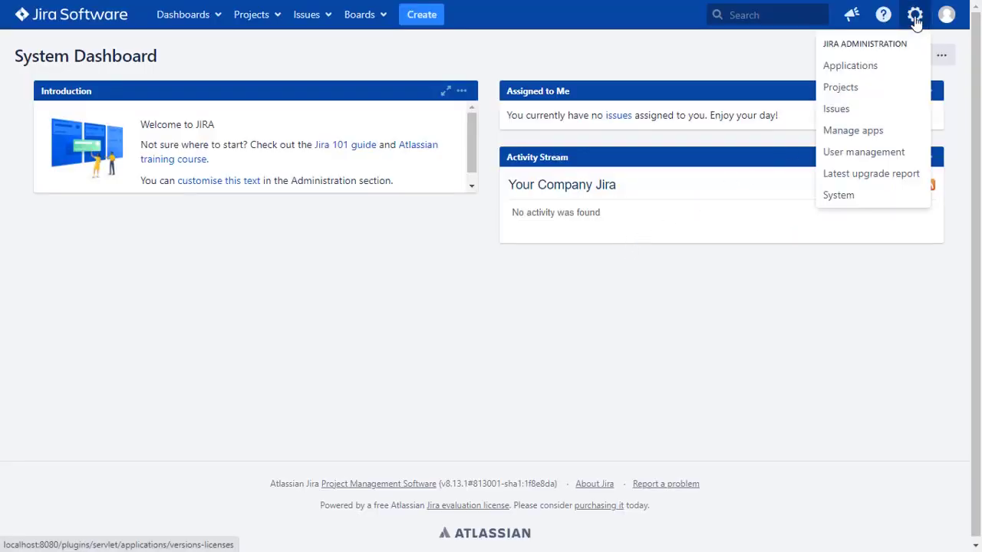
left_click(901, 133)
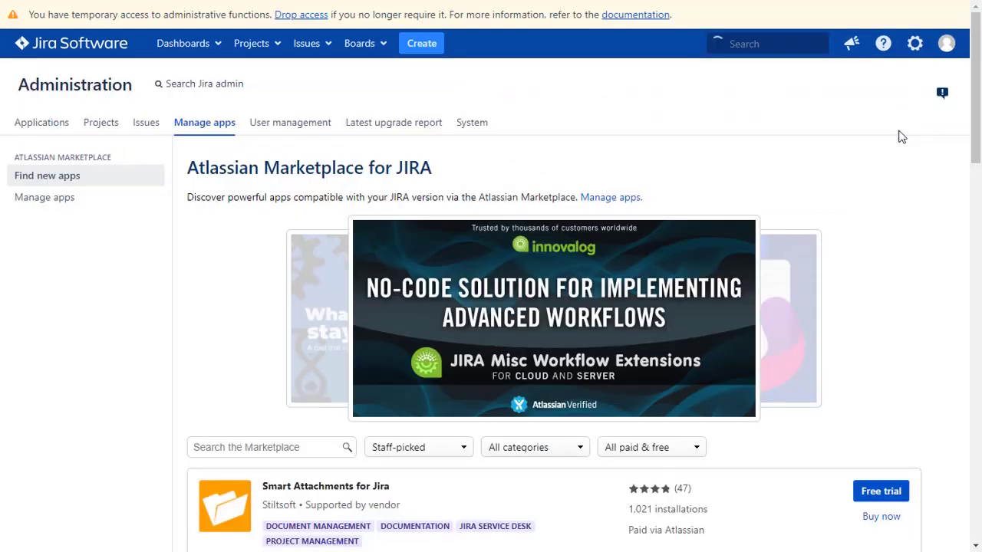
scroll(902, 136, "down", 1)
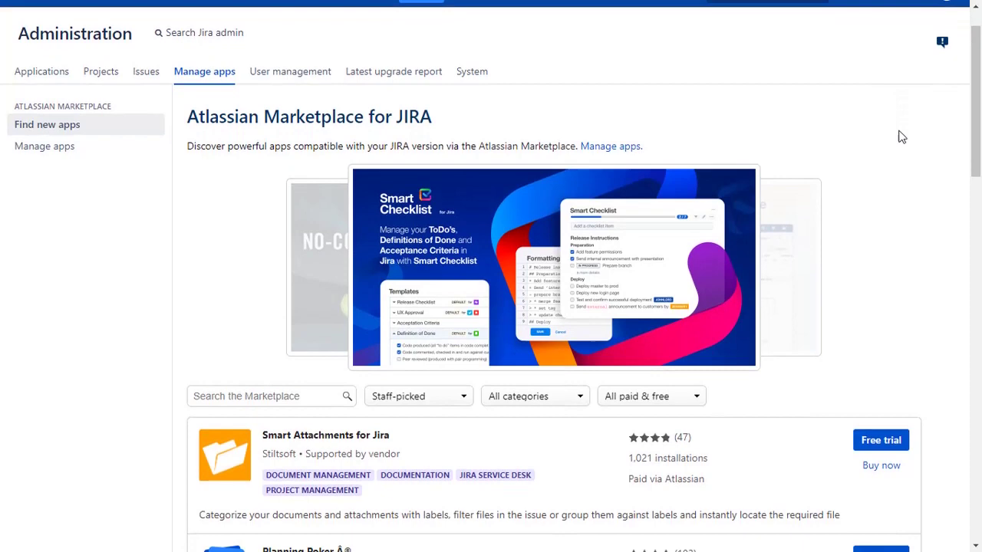
left_click(302, 334)
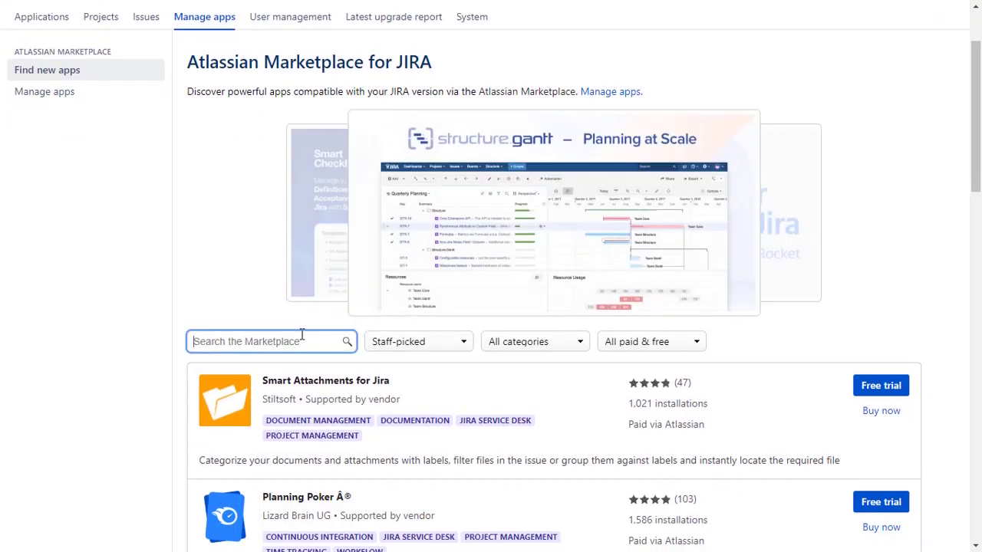
type("oauth sso")
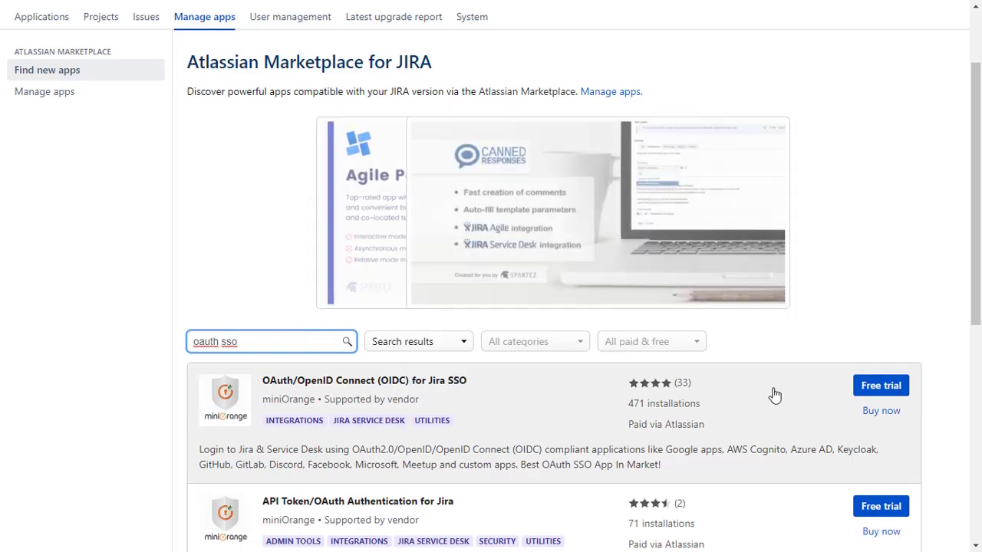
left_click(874, 391)
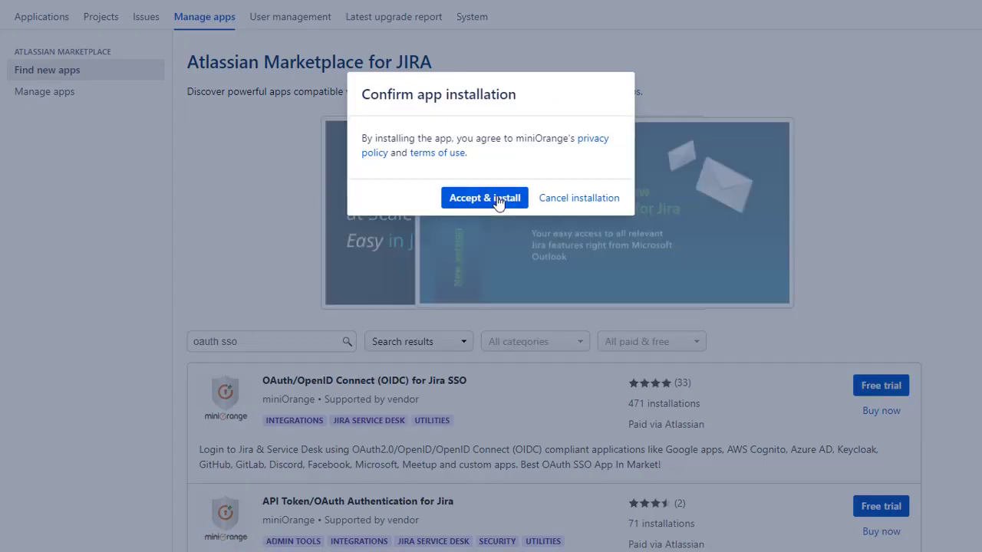
left_click(495, 199)
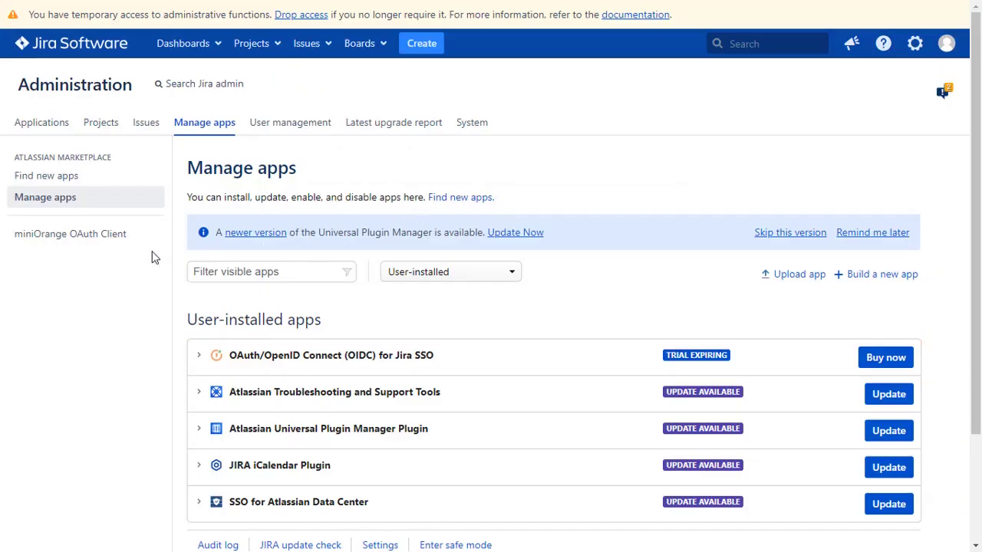
Select Google Apps as the miniOrange OAuth Client application and open its setup guide.
left_click(128, 241)
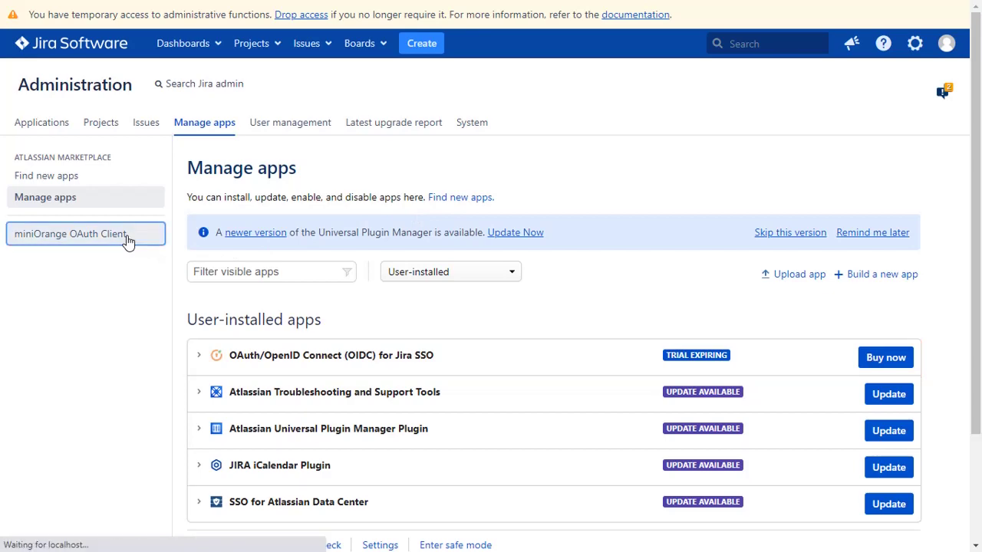
scroll(127, 247, "down", 3)
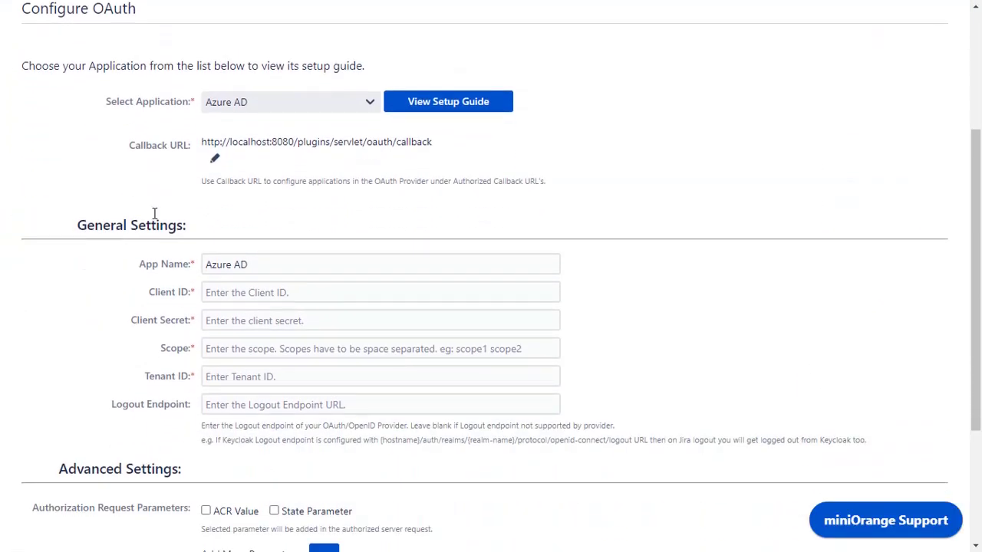
left_click(222, 107)
left_click(236, 225)
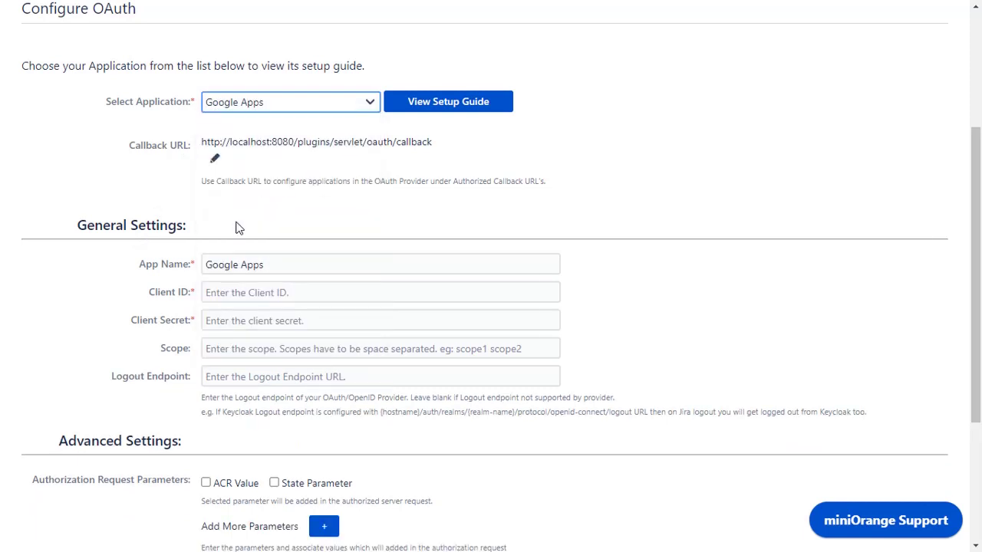
left_click(450, 108)
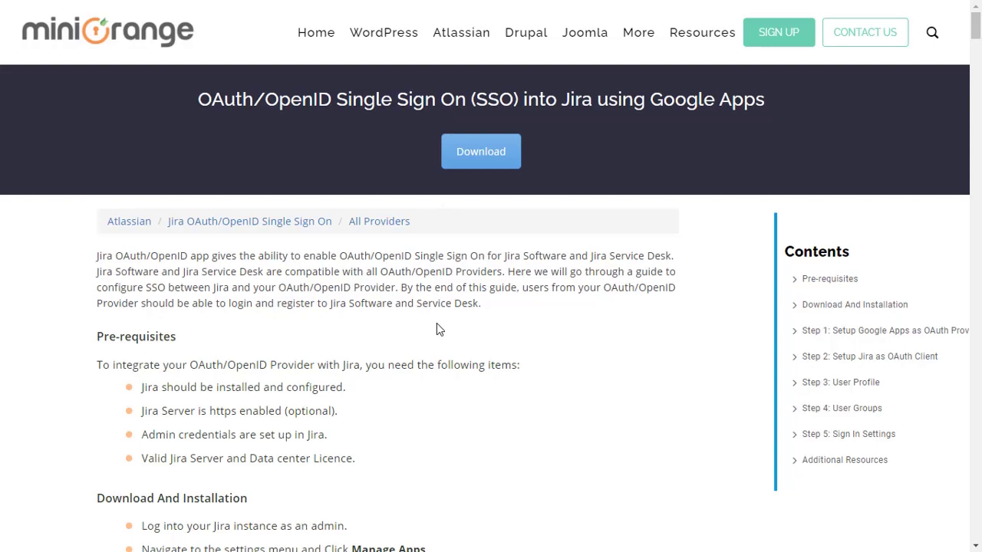
Scroll the miniOrange guide to Step 1: Setup Google Apps as OAuth Provider.
scroll(436, 336, "down", 12)
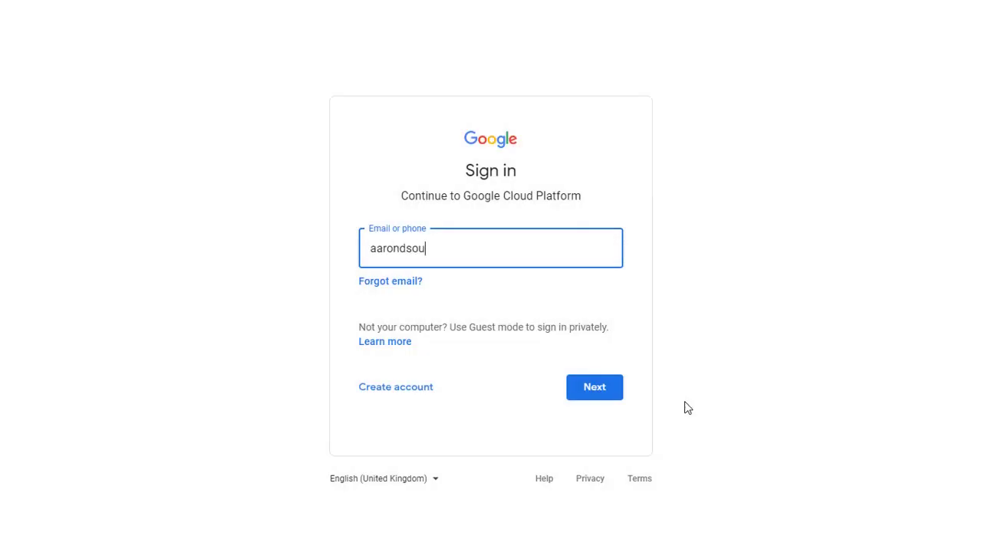
Sign in to Google Cloud Console with the Google account e-mail and password.
left_click(602, 395)
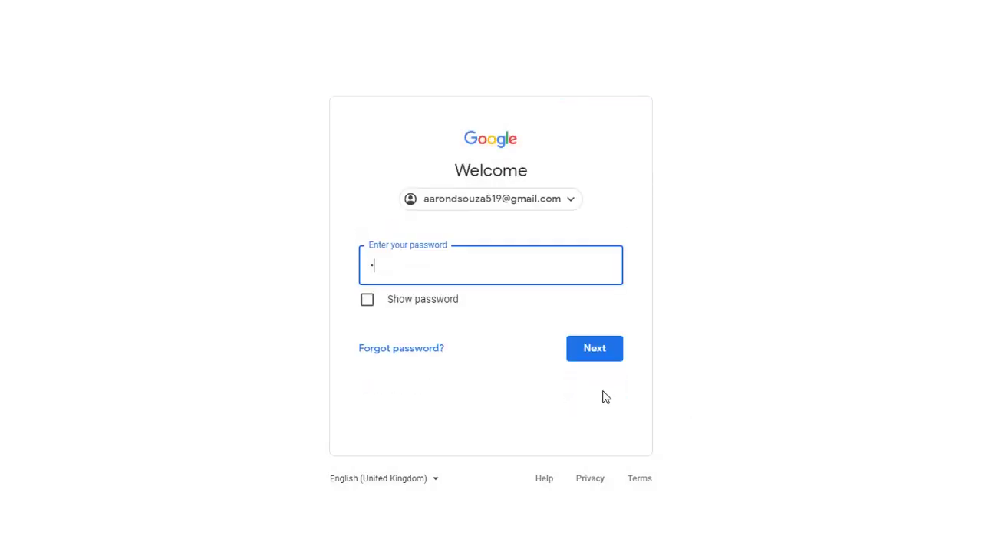
left_click(605, 359)
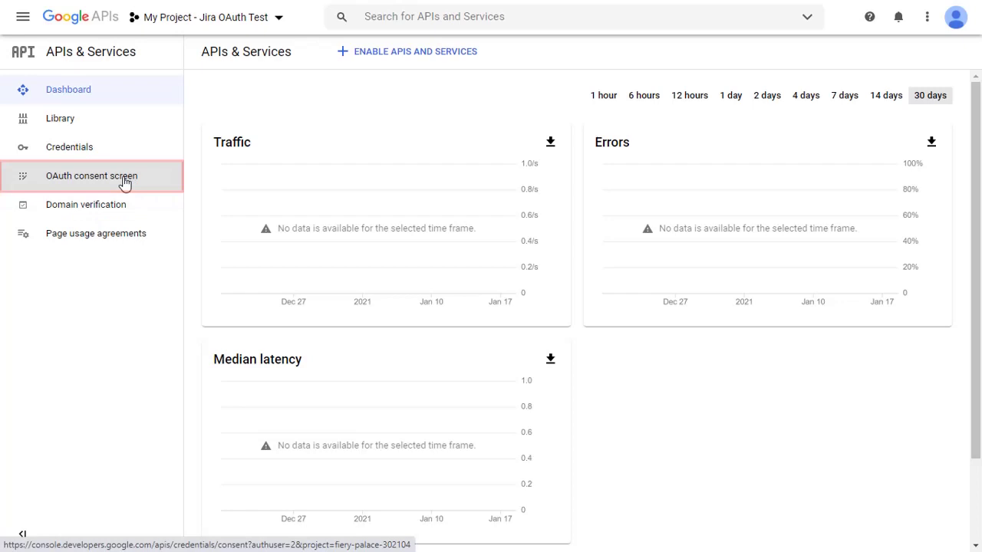
Start a new OAuth client ID credential with application type Web application.
left_click(76, 151)
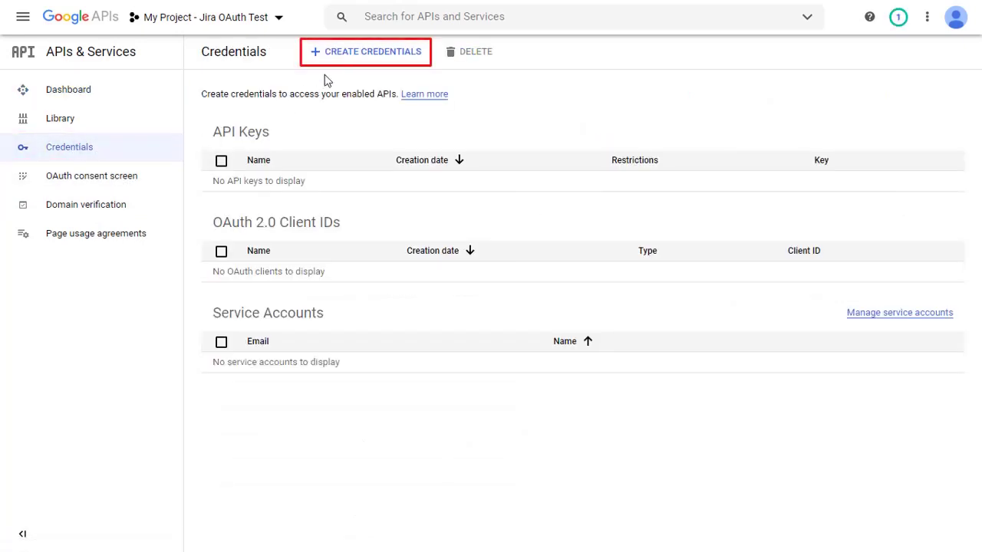
left_click(362, 55)
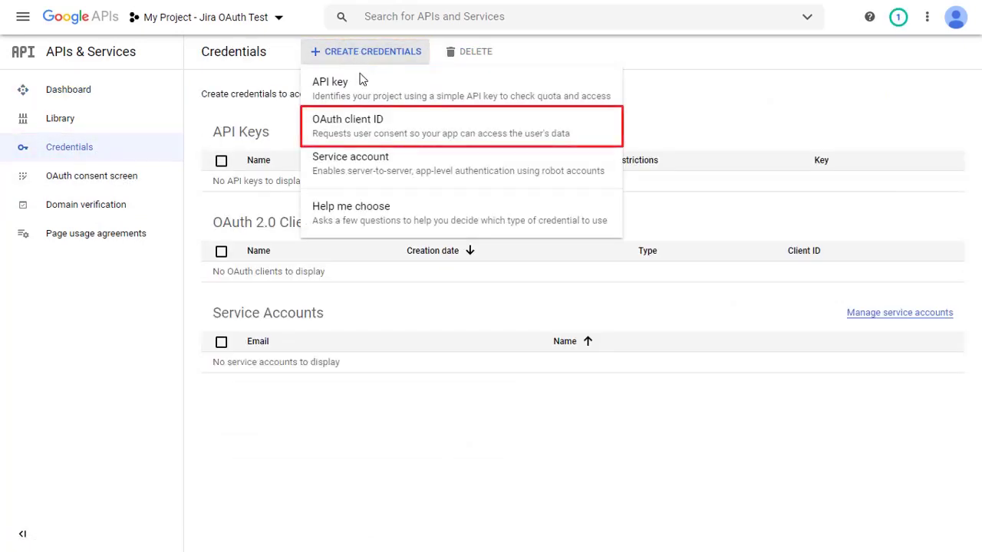
left_click(362, 130)
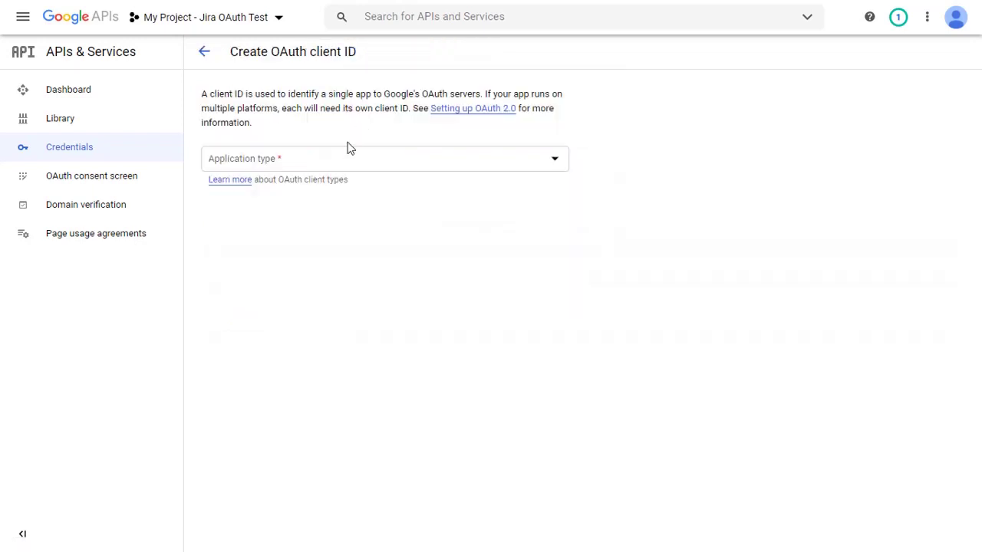
left_click(339, 158)
left_click(335, 169)
scroll(335, 173, "down", 1)
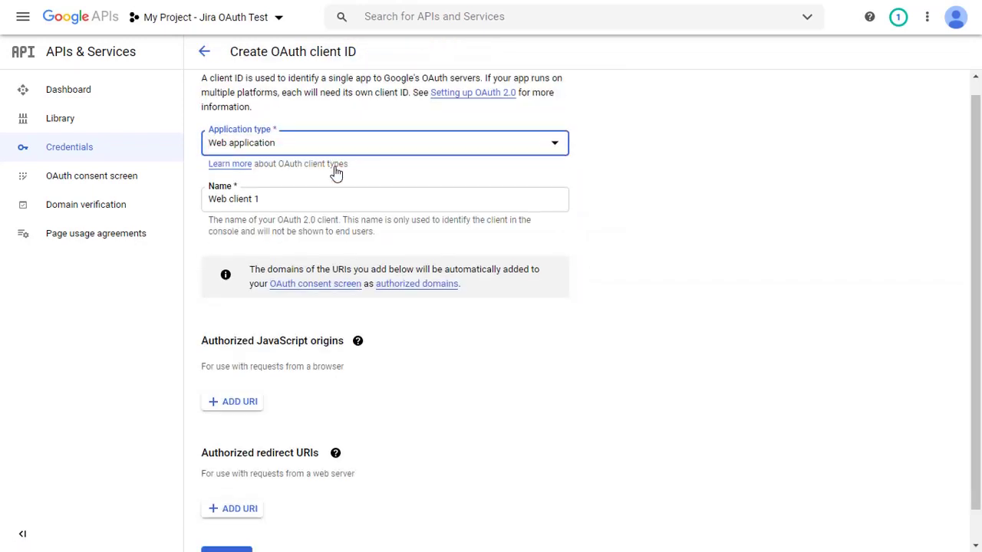
scroll(318, 263, "down", 1)
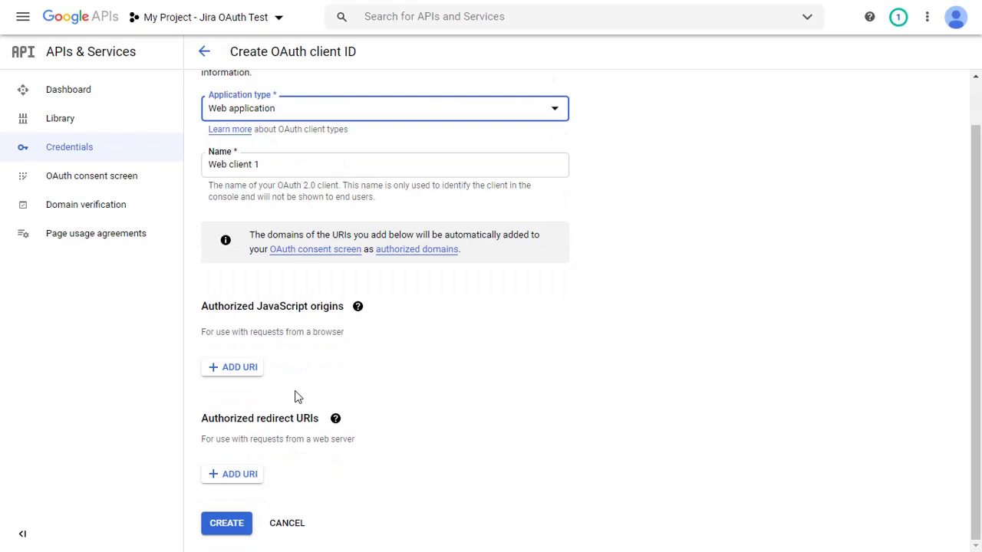
Add Jira's callback URL as an authorized redirect URI on the client form.
key("ctrl+Tab")
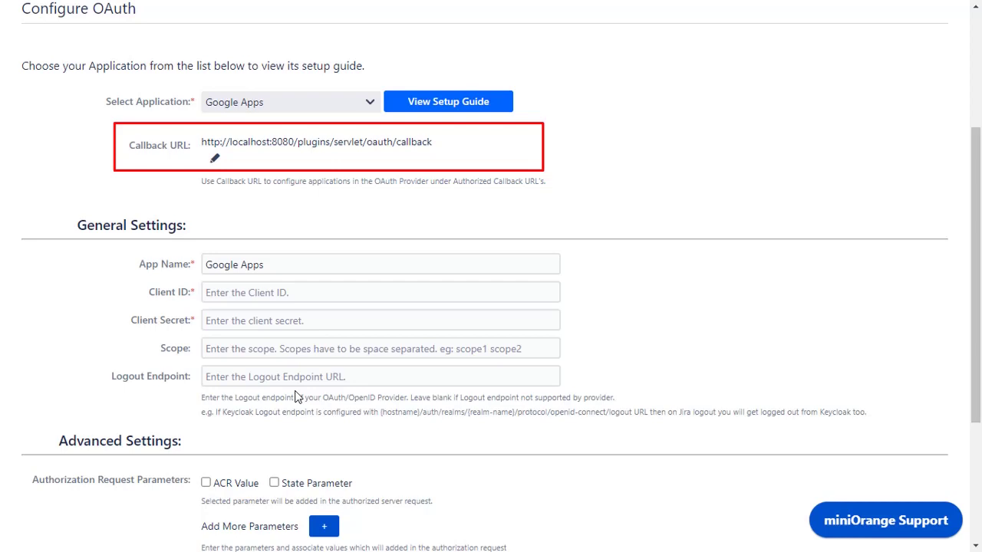
left_click(360, 138)
key("ctrl+Tab")
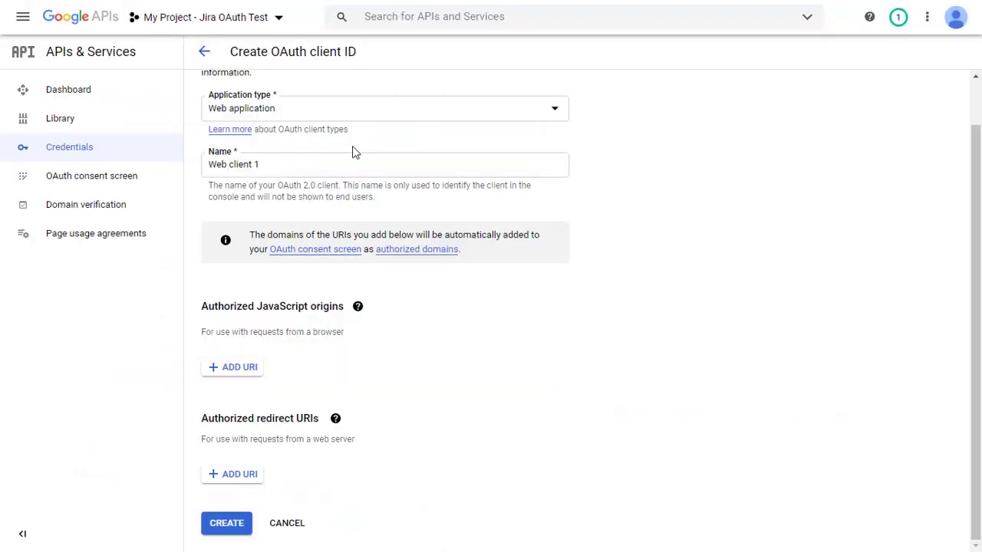
left_click(234, 473)
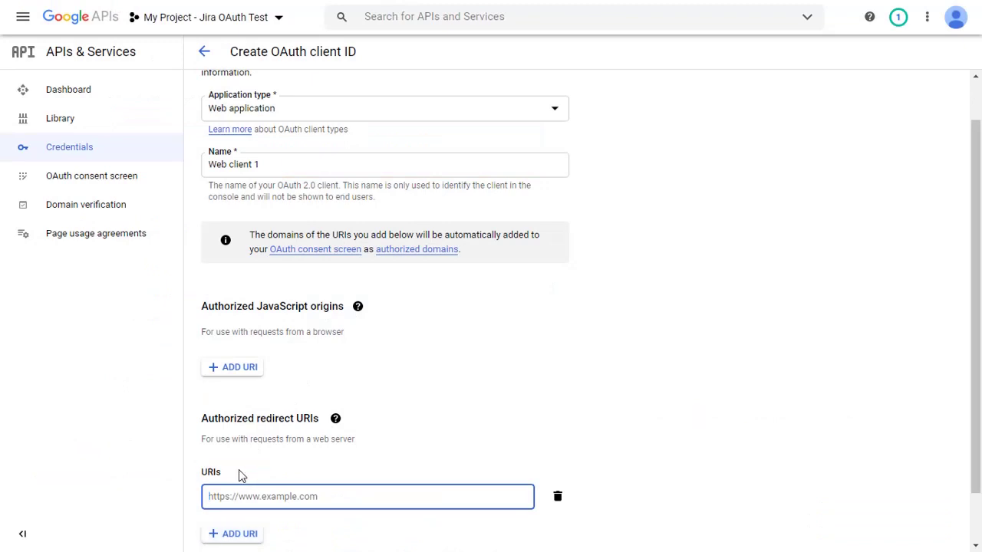
scroll(240, 471, "down", 1)
key("ctrl+v")
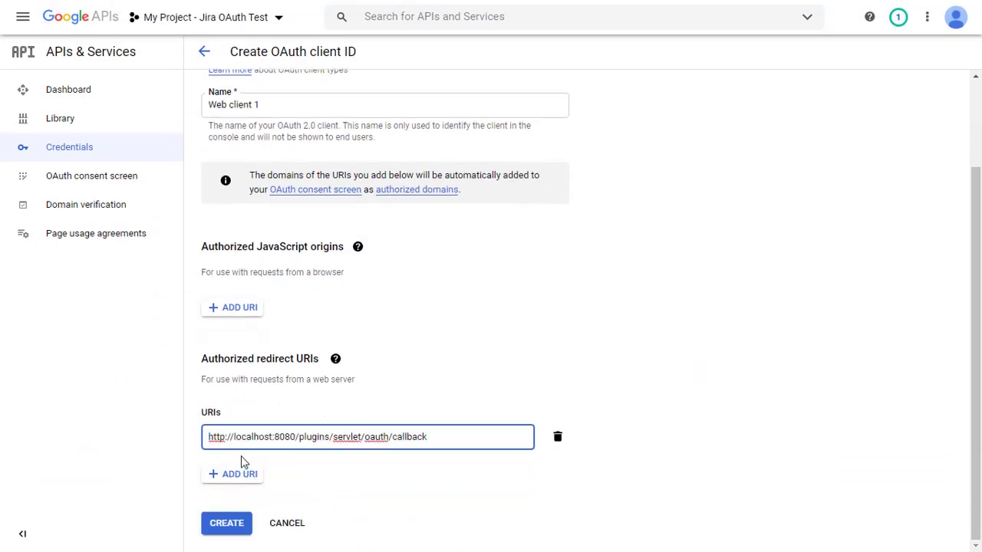
Create the Web client 1 OAuth client and paste its client ID into Jira's Client ID field.
left_click(227, 524)
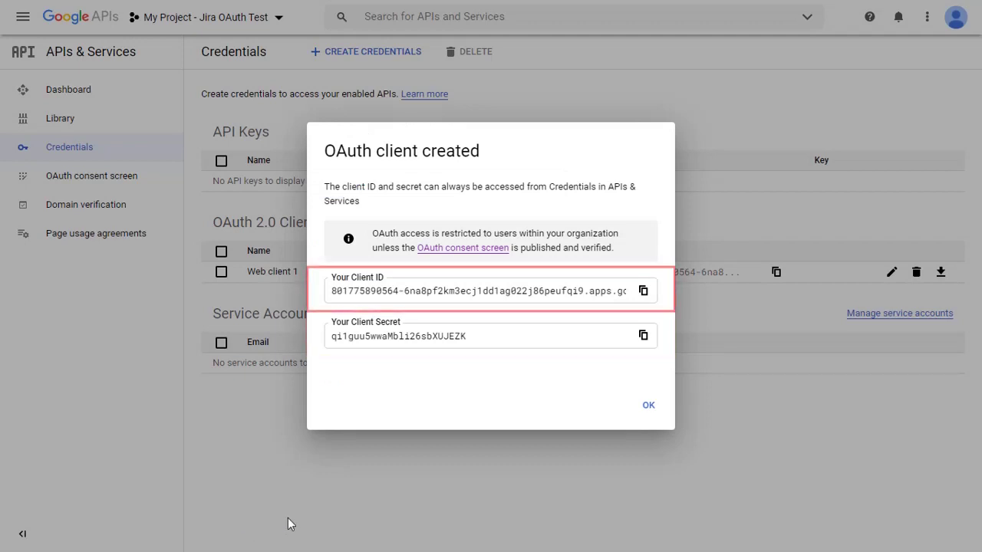
left_click(643, 292)
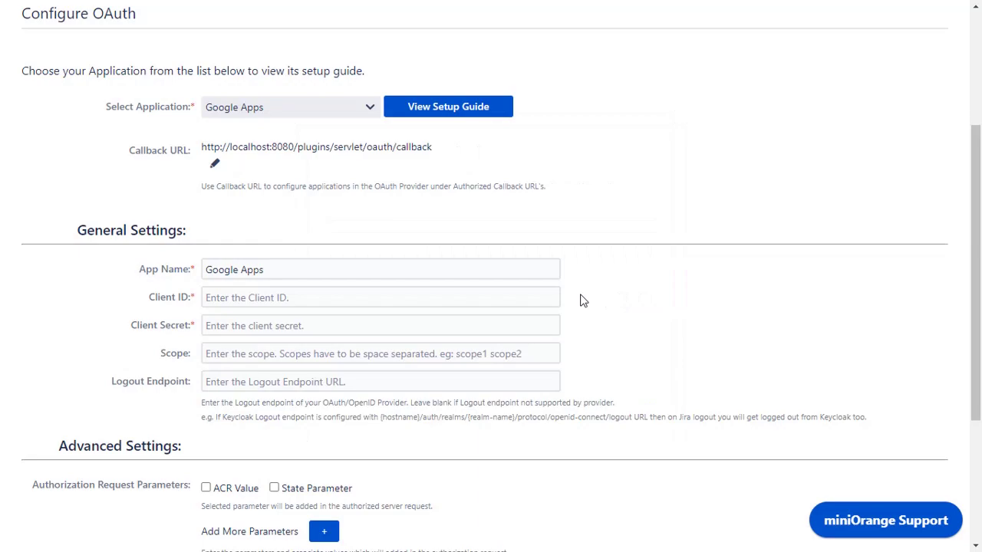
left_click(535, 296)
key("ctrl+v")
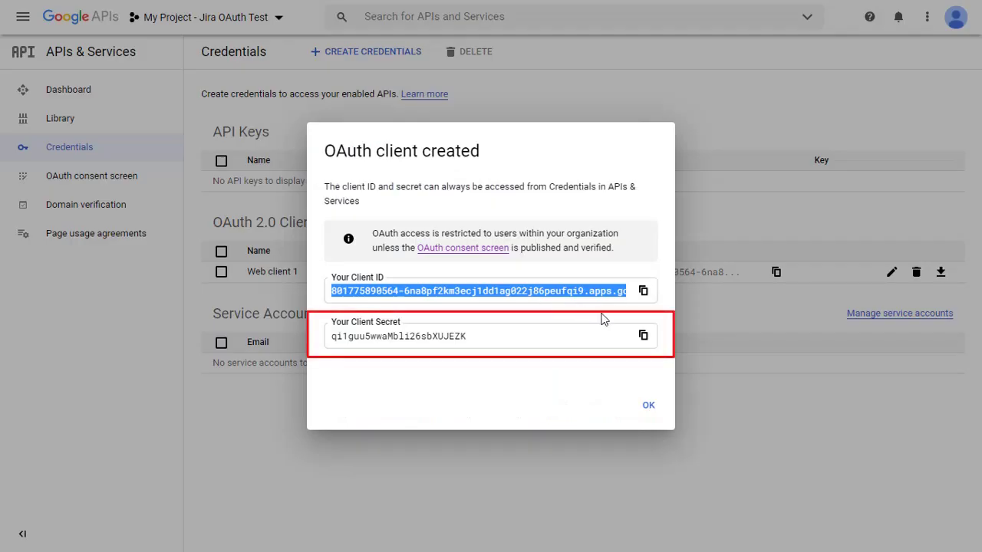
Paste the new client secret into Jira's Client Secret field and close the confirmation.
left_click(642, 336)
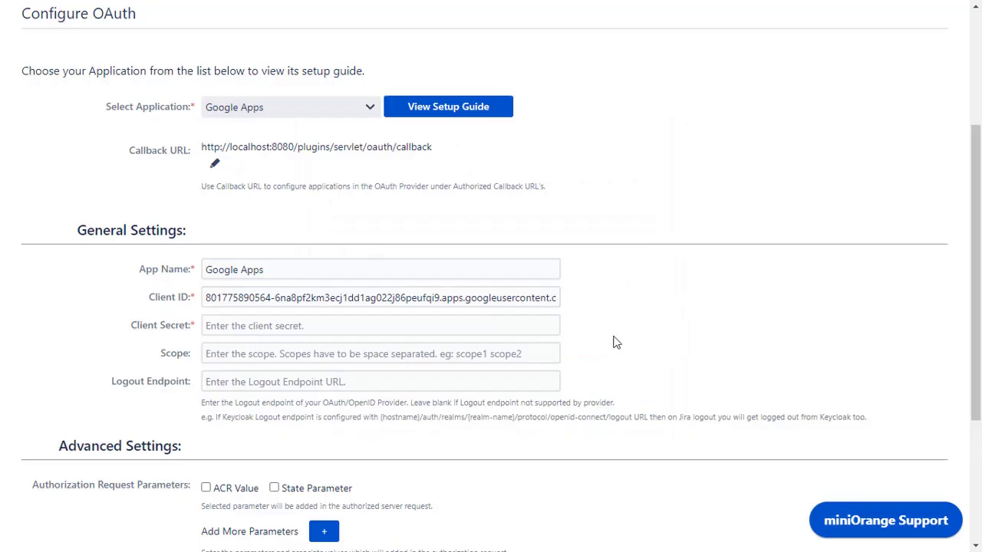
left_click(534, 332)
key("ctrl+v")
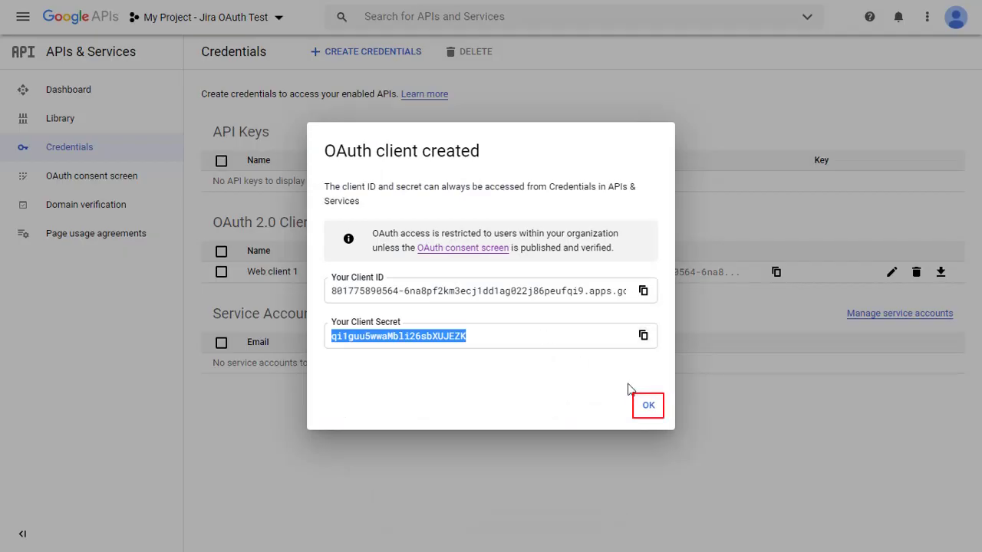
left_click(648, 407)
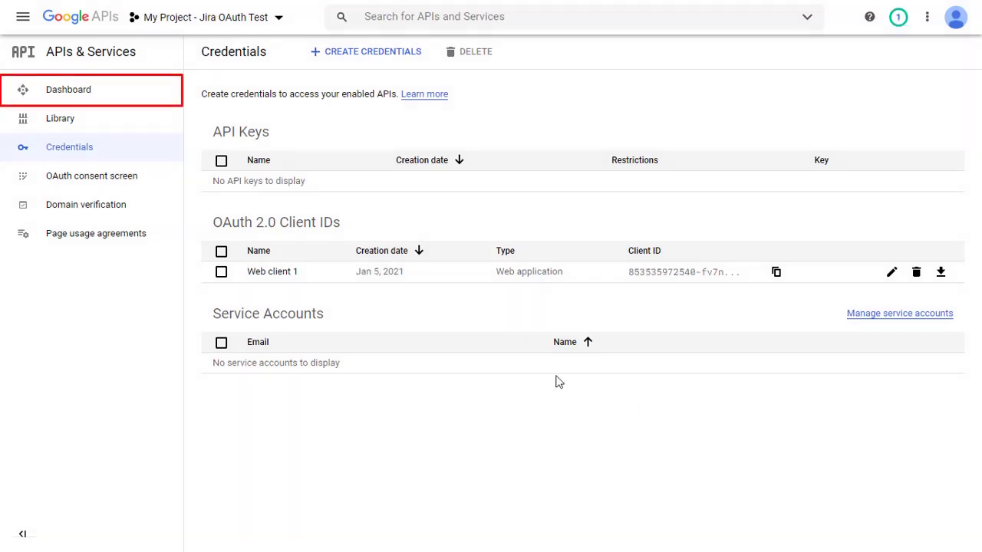
Search the API Library for 'Admin SDK' and open the Admin SDK API page.
left_click(123, 105)
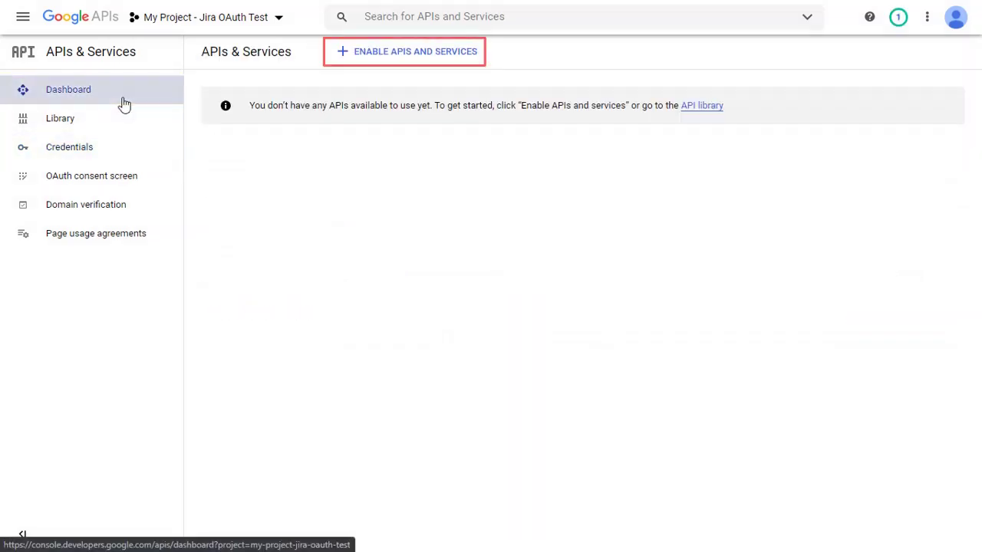
left_click(386, 57)
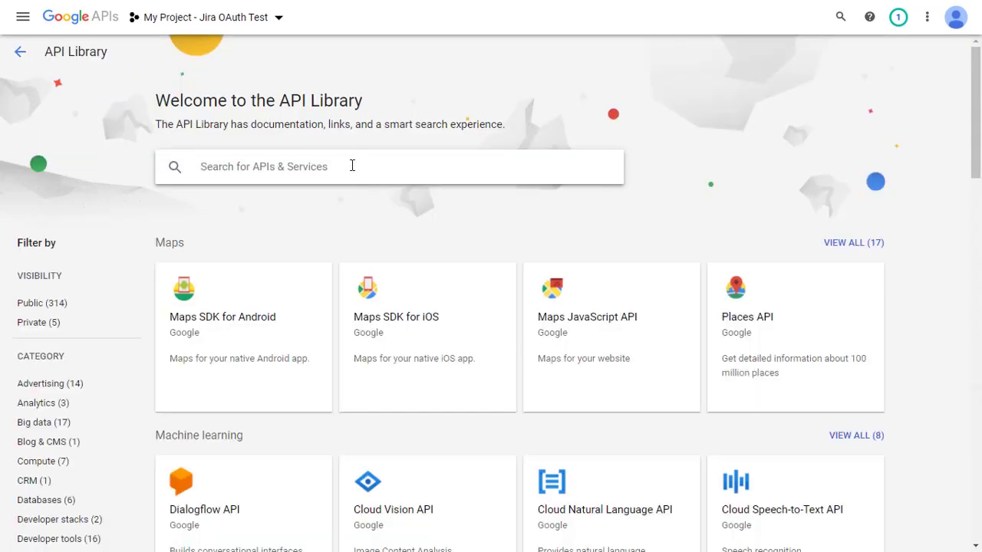
type("Admin SDK")
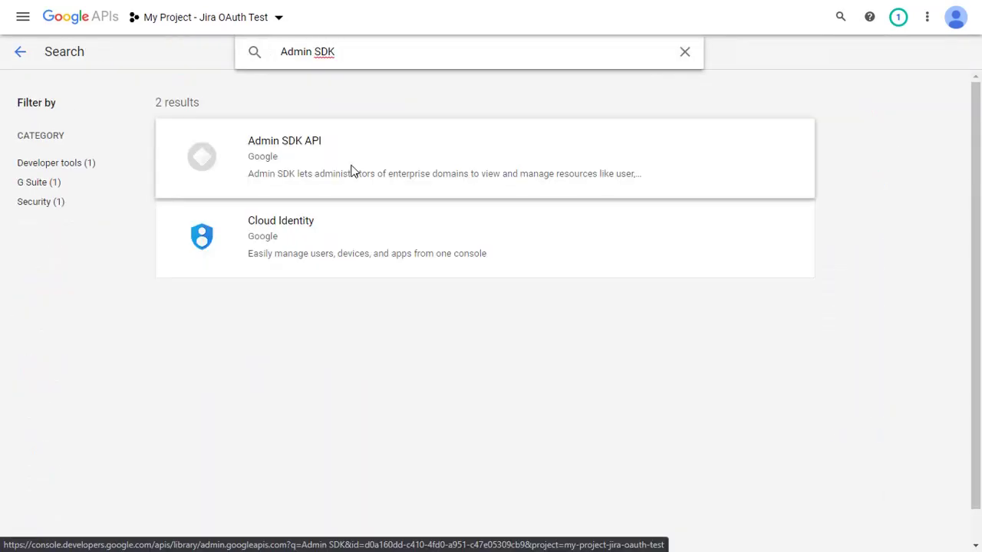
left_click(299, 147)
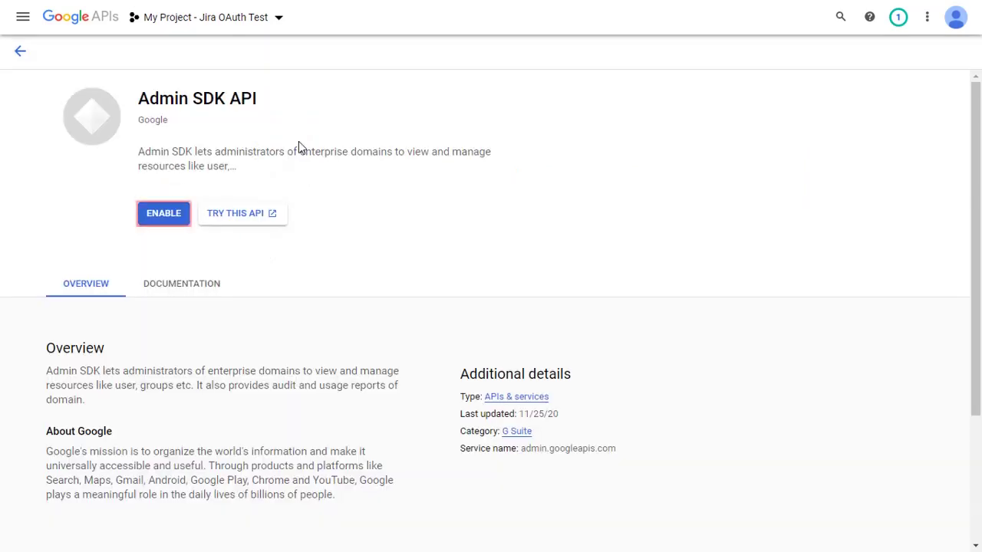
Enable the Admin SDK API, then reach Security > API controls in Google Admin Console.
left_click(171, 217)
key("ctrl+Tab")
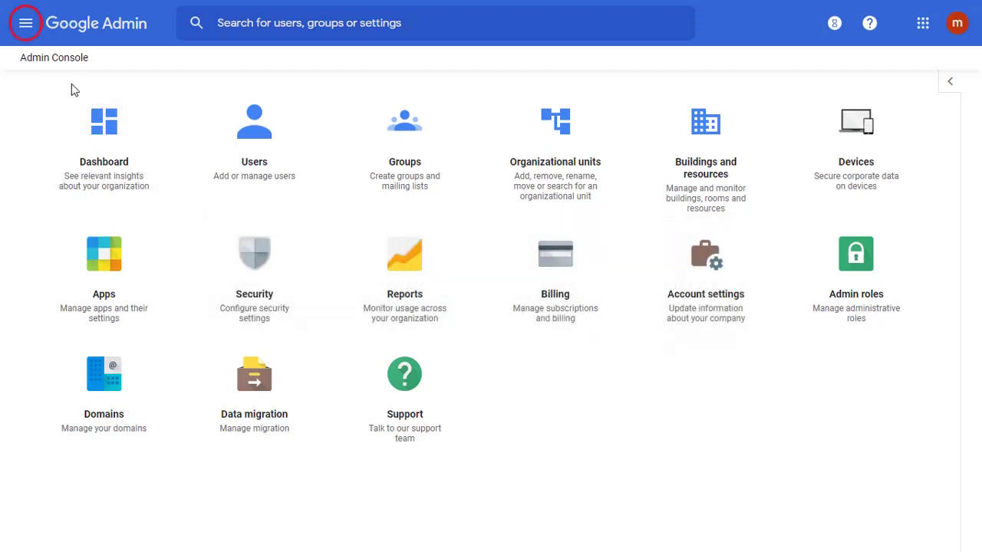
left_click(25, 23)
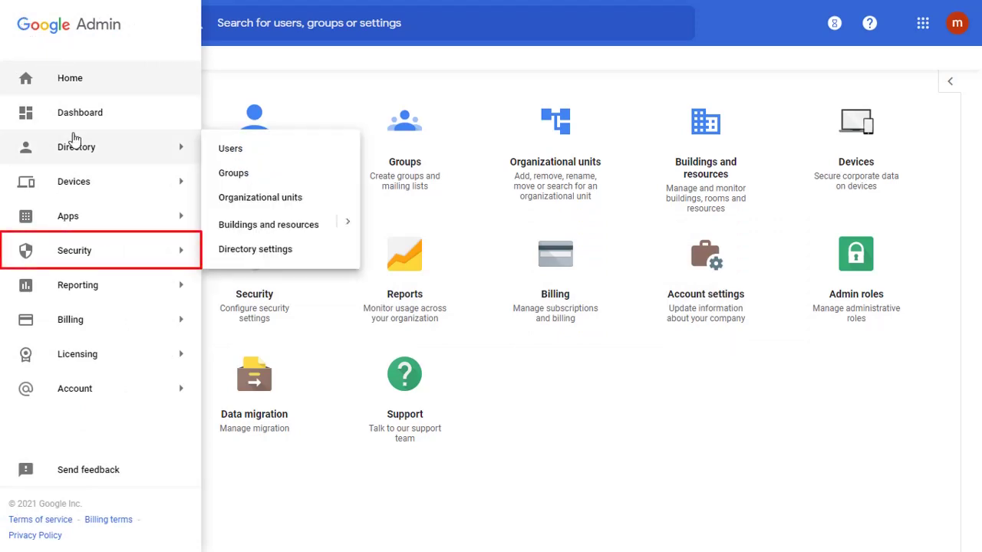
mouse_move(87, 247)
left_click(239, 325)
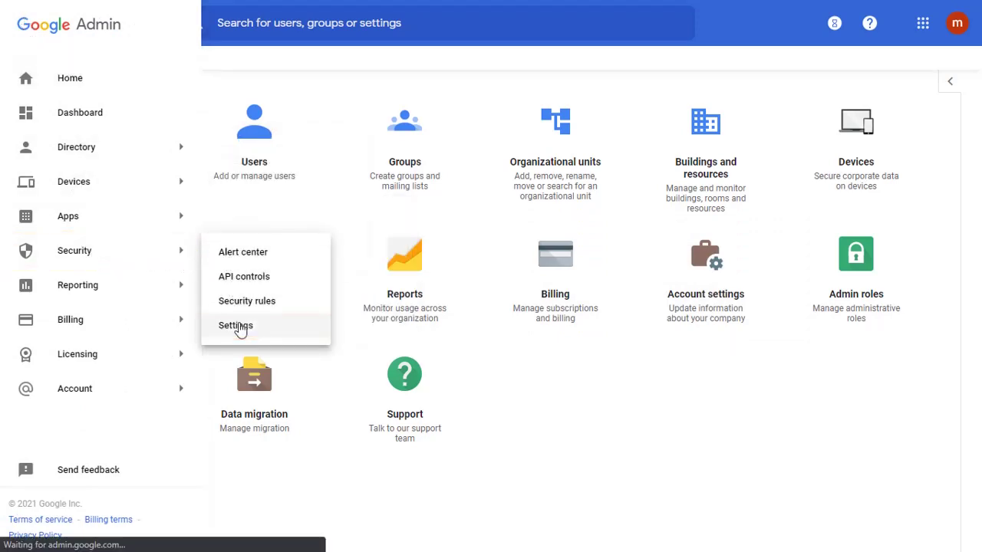
scroll(239, 325, "down", 15)
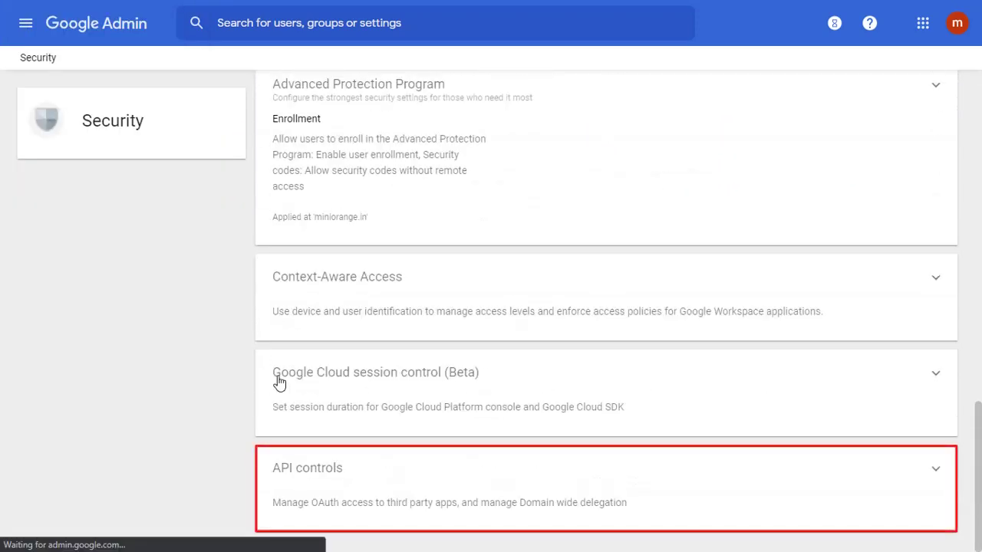
left_click(326, 476)
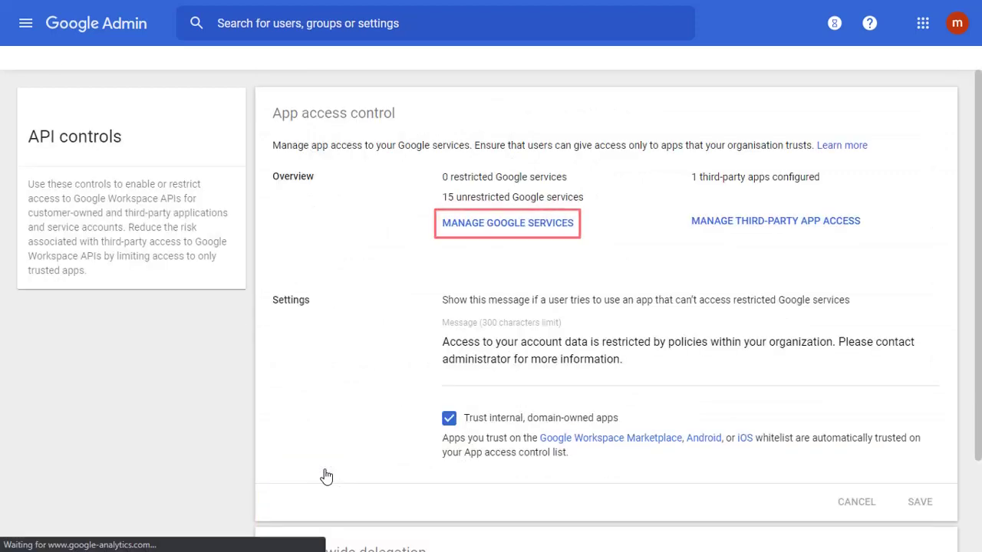
Give all 15 Google services Unrestricted access under Manage Google Services.
left_click(445, 226)
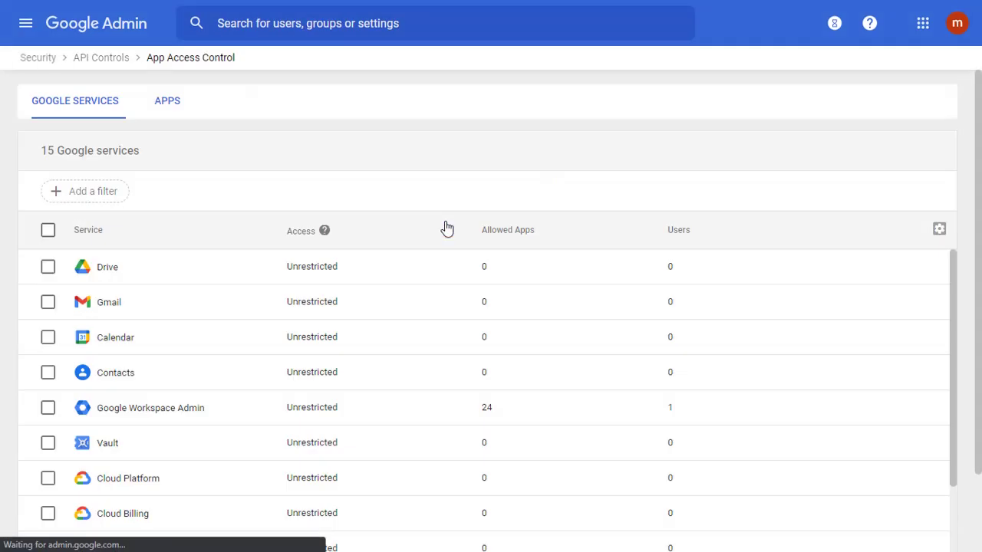
left_click(49, 233)
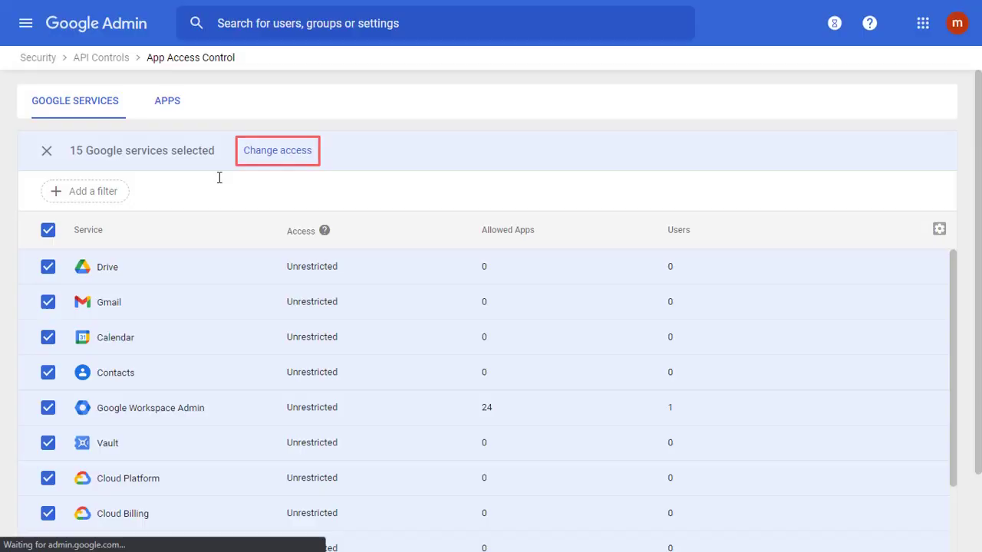
left_click(277, 150)
left_click(614, 373)
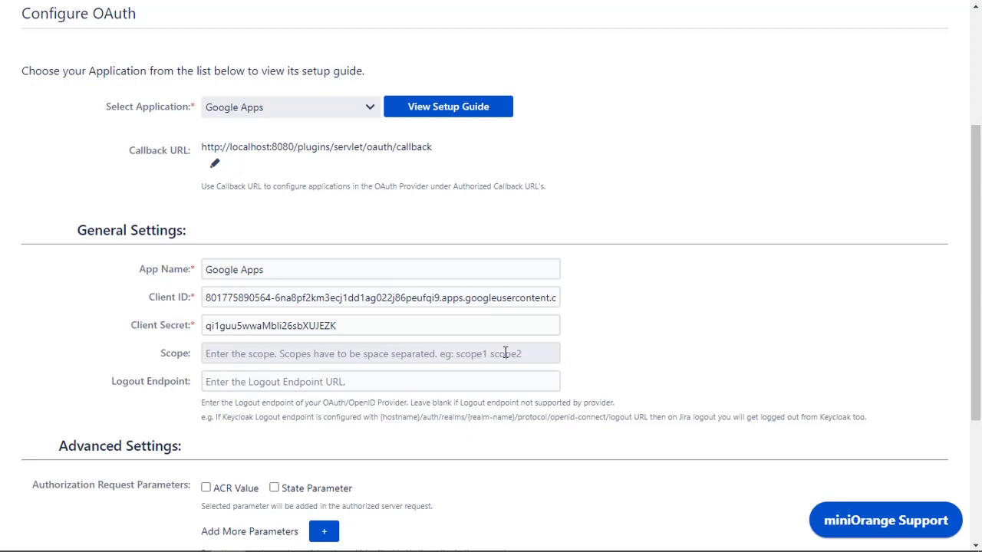
left_click(505, 353)
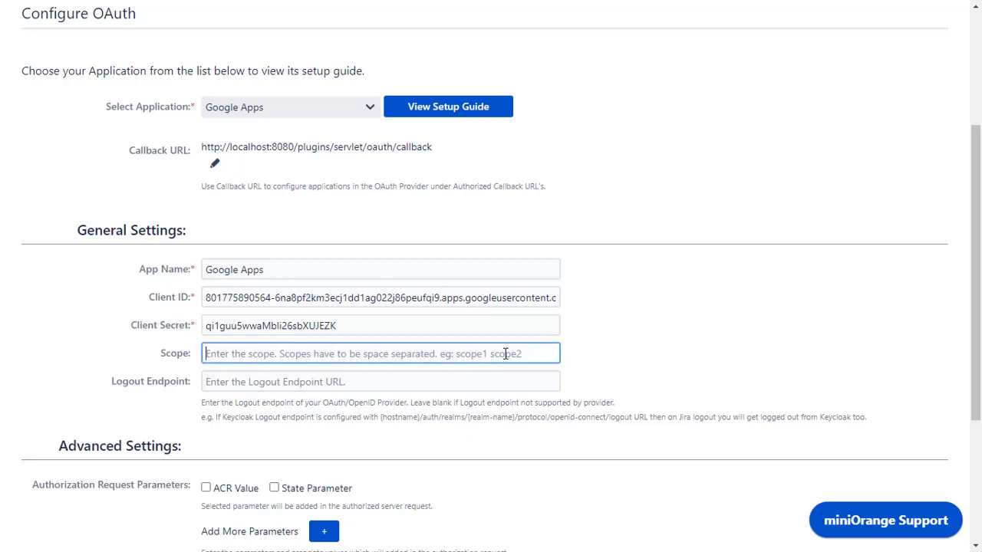
type("email")
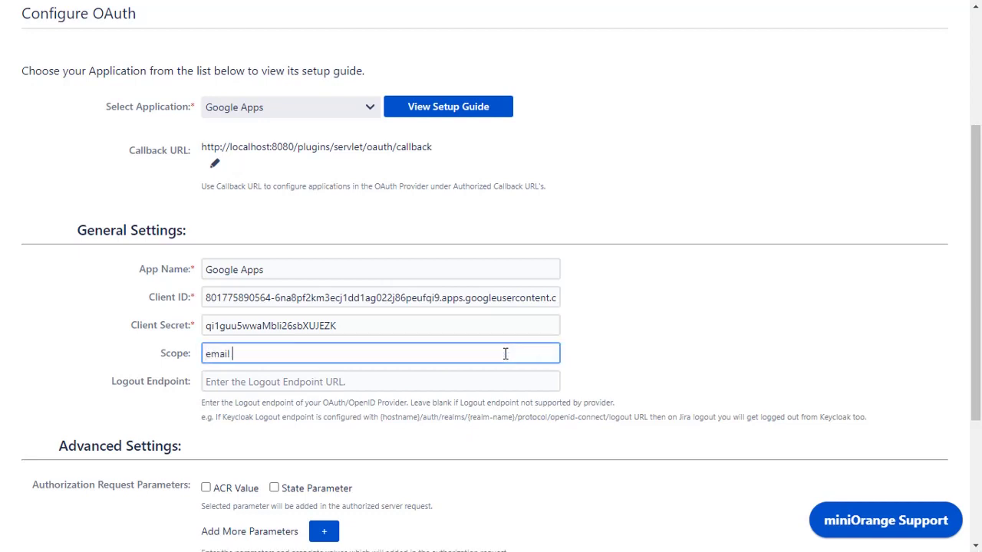
type(" https://www.google")
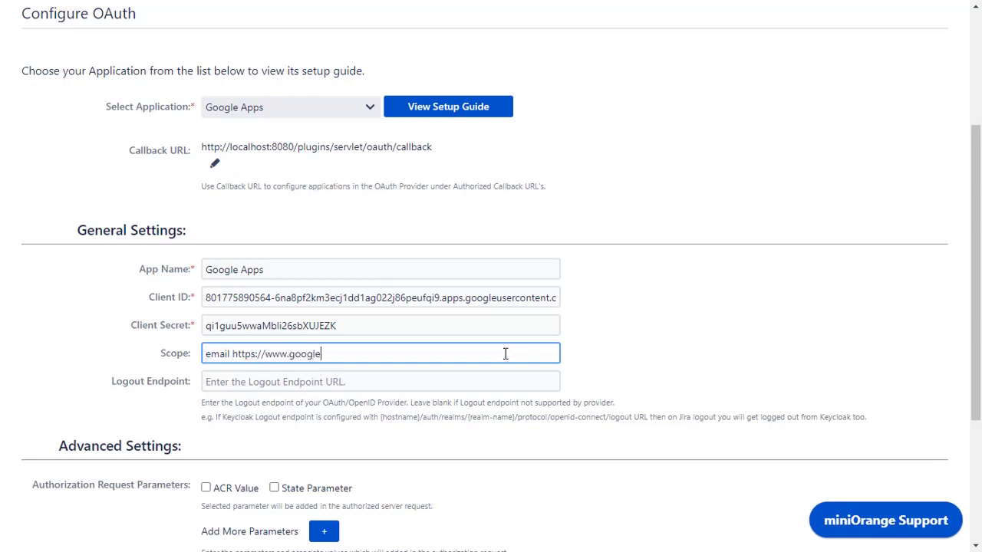
type("apis.com/auth/admin.directory.group.readonly")
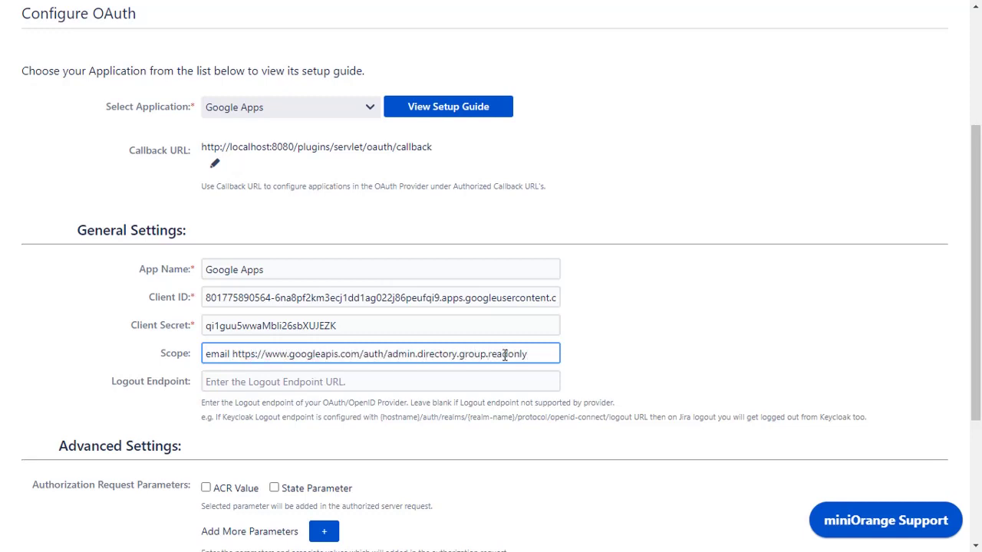
left_click(505, 378)
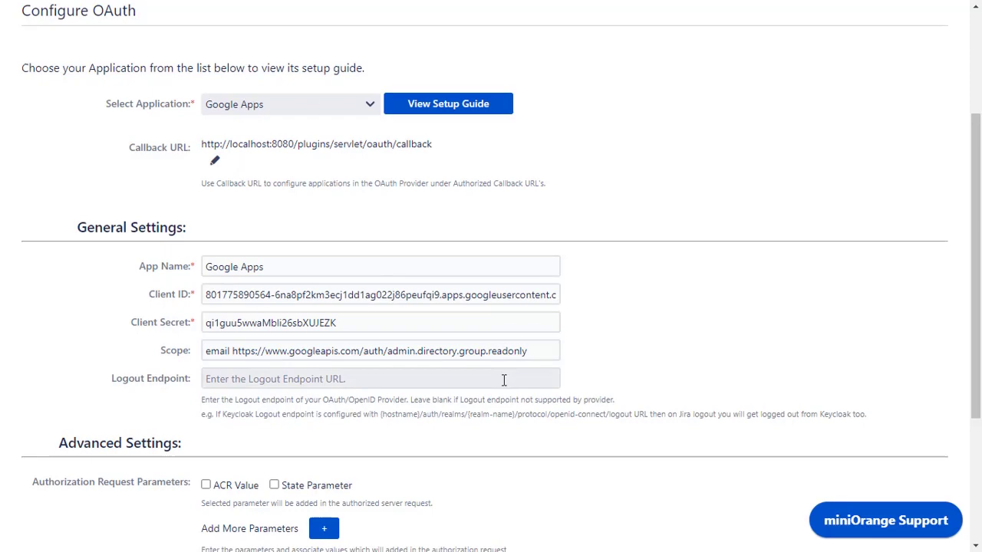
scroll(503, 381, "down", 3)
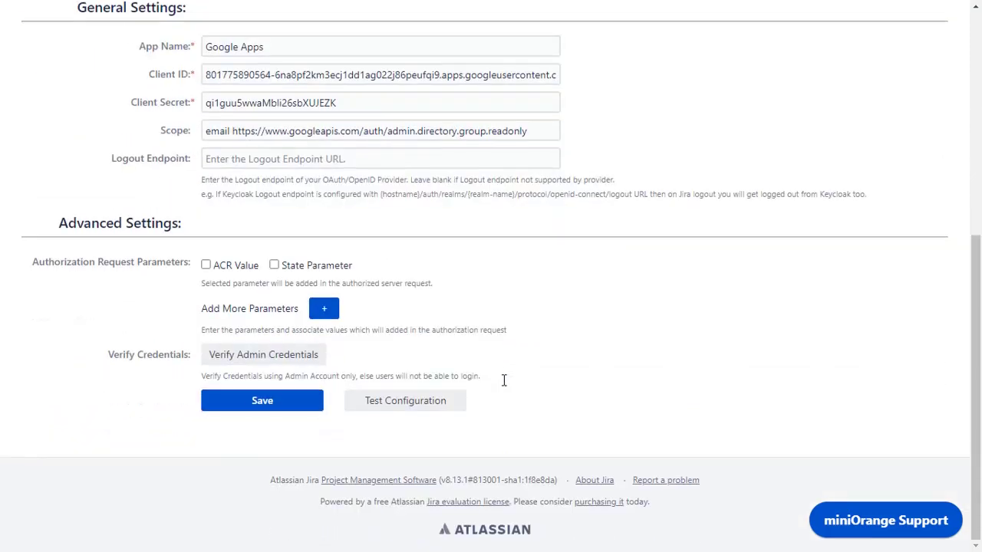
left_click(273, 412)
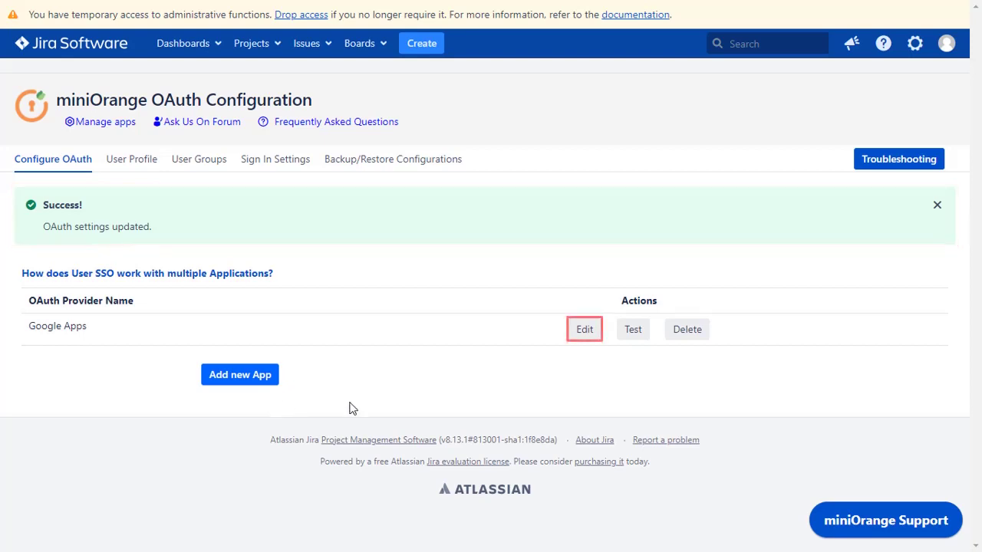
Edit Google Apps and verify admin credentials by signing in with the Google admin account.
left_click(589, 338)
scroll(591, 342, "down", 5)
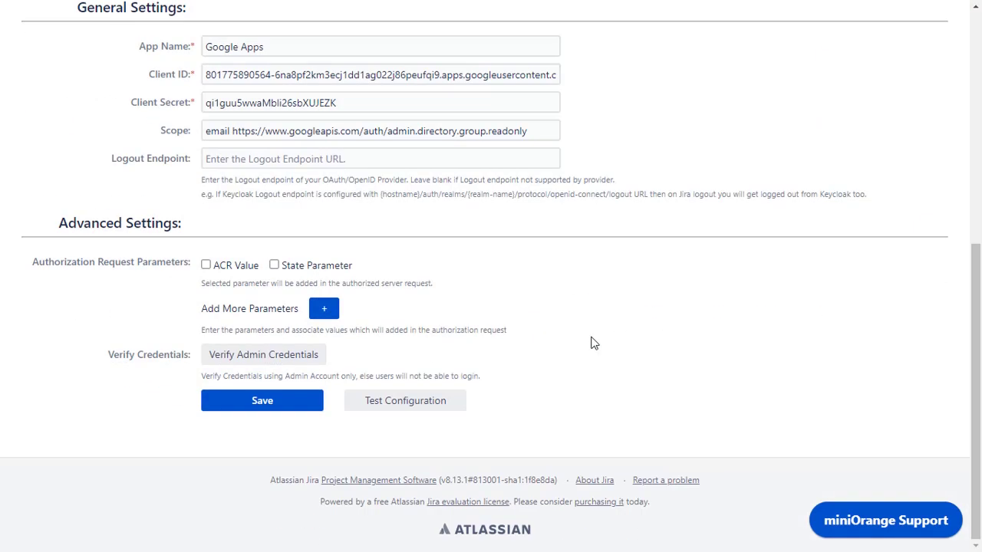
left_click(314, 361)
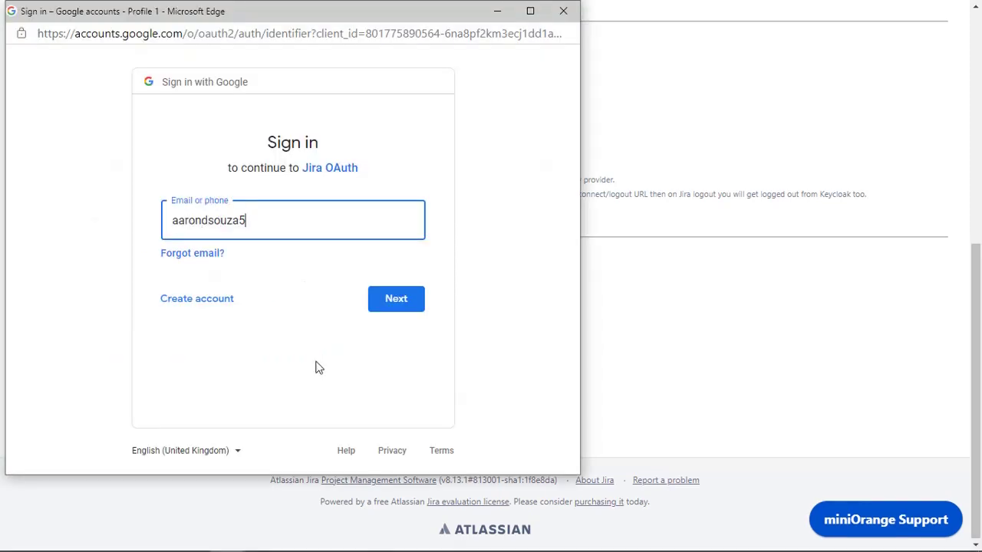
left_click(402, 302)
type("•••••••••••••••")
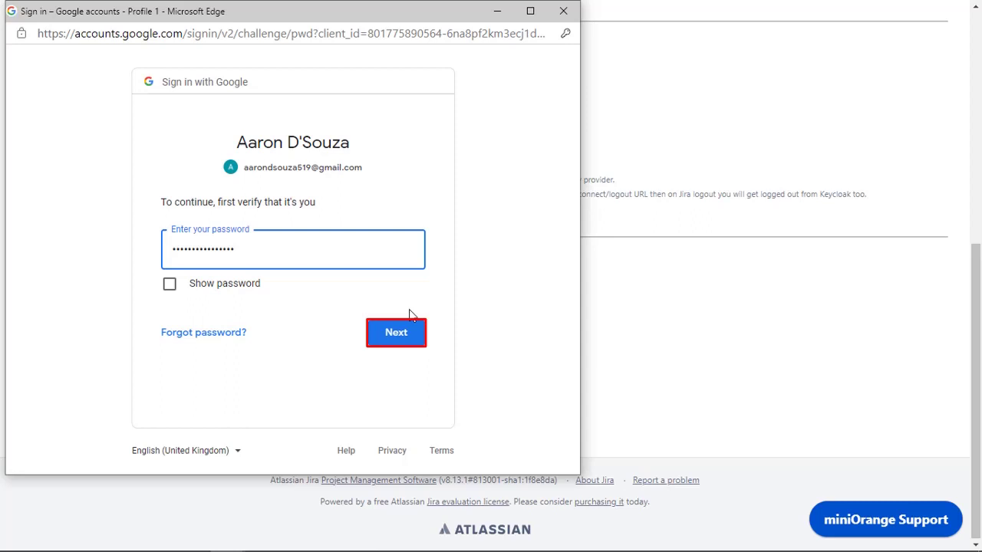
left_click(396, 334)
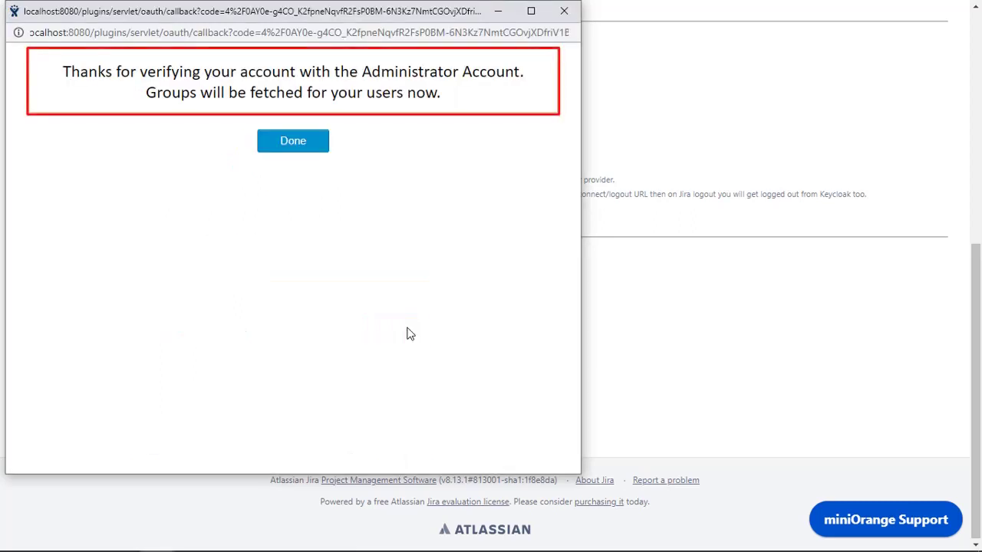
left_click(306, 153)
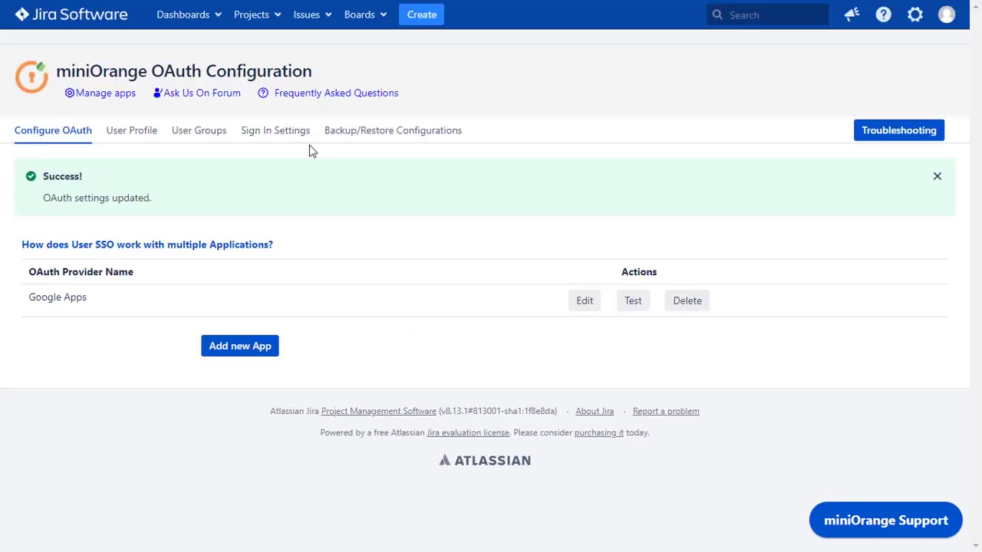
Run the Google Apps OAuth test and review the user attributes in the TEST SUCCESSFUL popup.
left_click(634, 303)
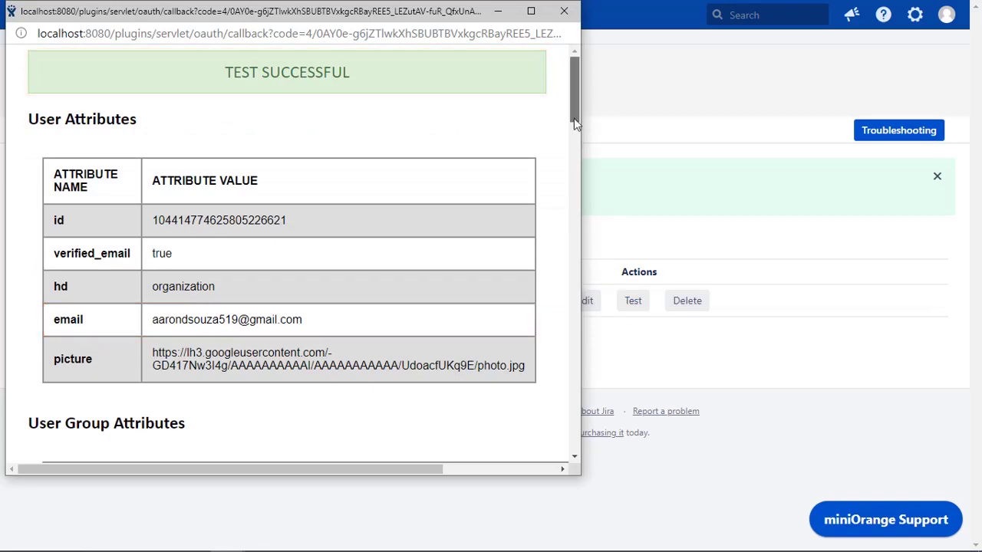
left_click_drag(573, 118, 574, 247)
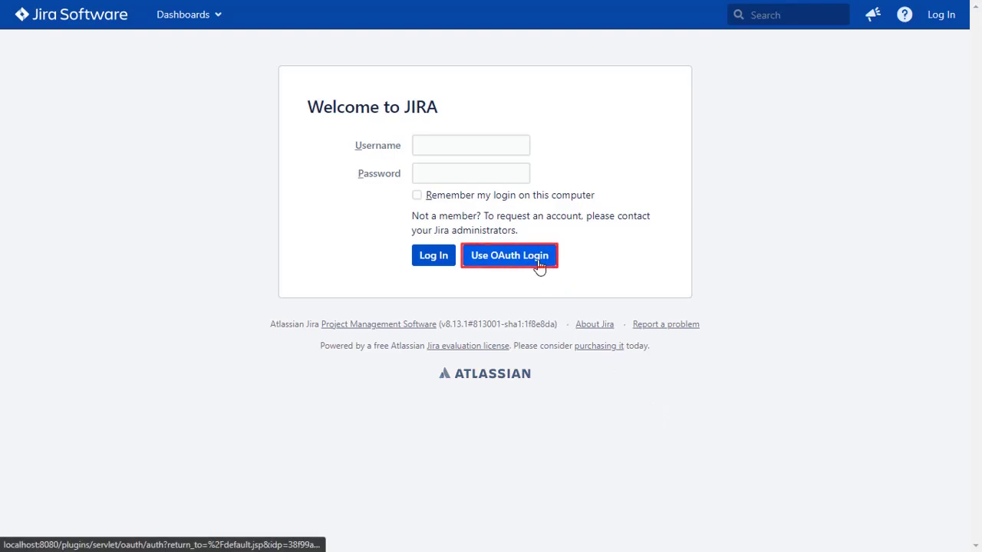
Log in via Use OAuth Login with the Google account's e-mail and password.
left_click(509, 255)
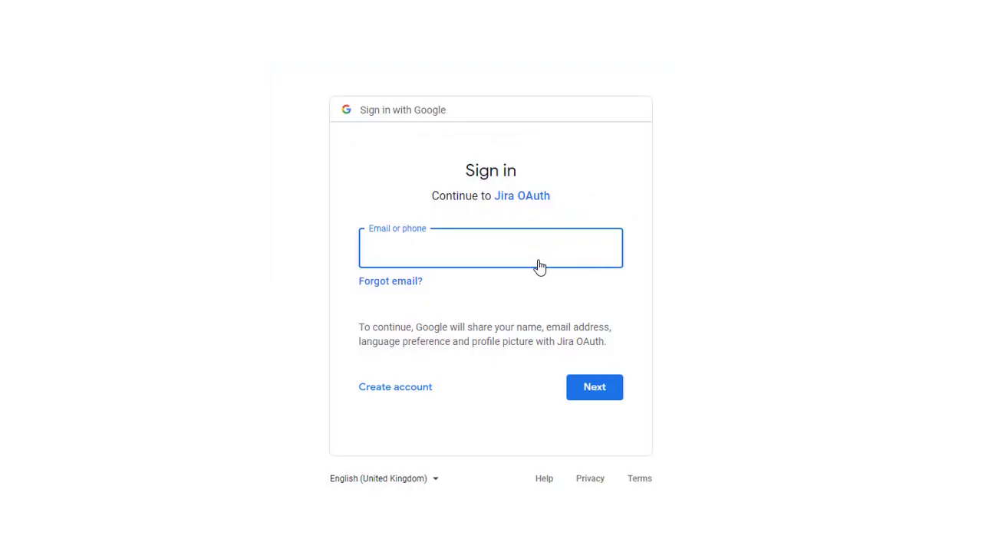
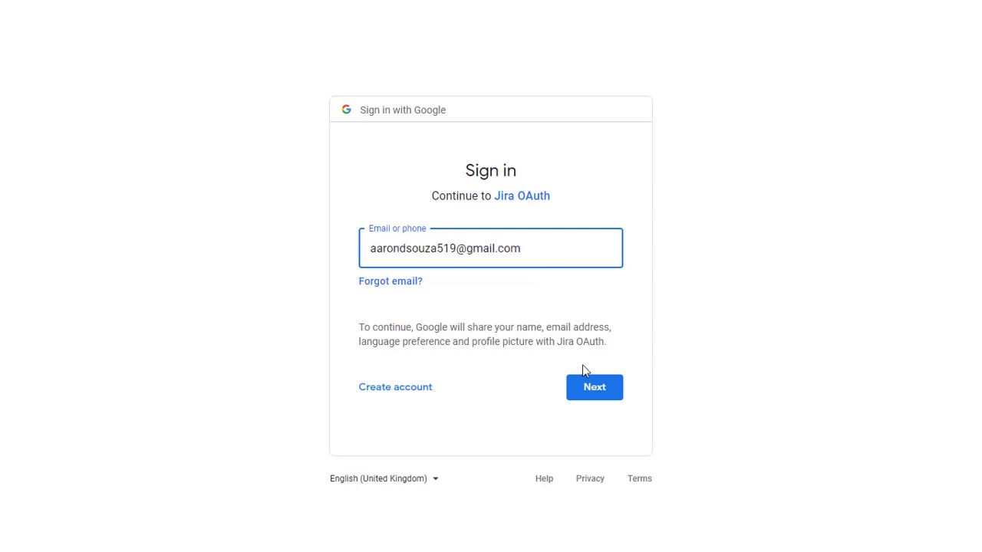
left_click(591, 387)
type("••••••••••••••••")
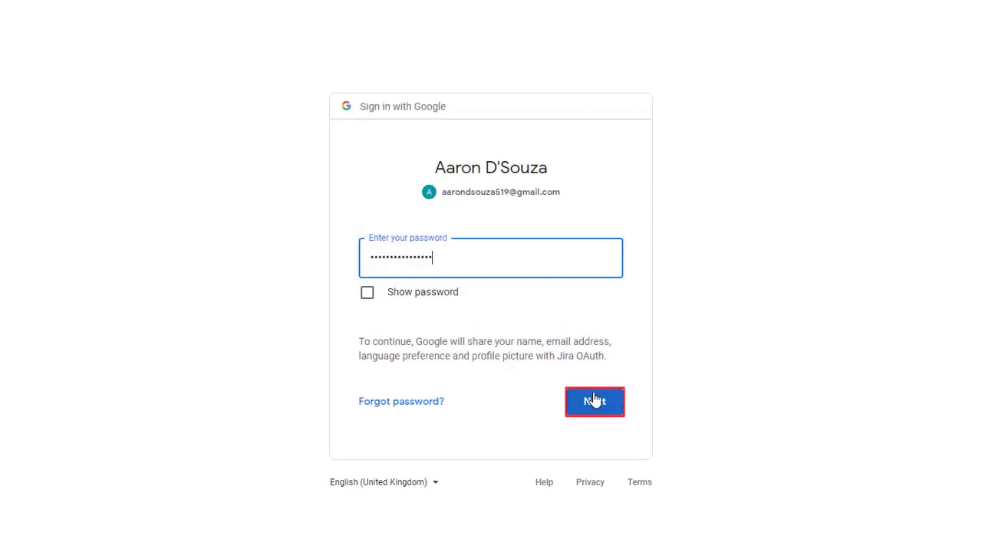
left_click(606, 407)
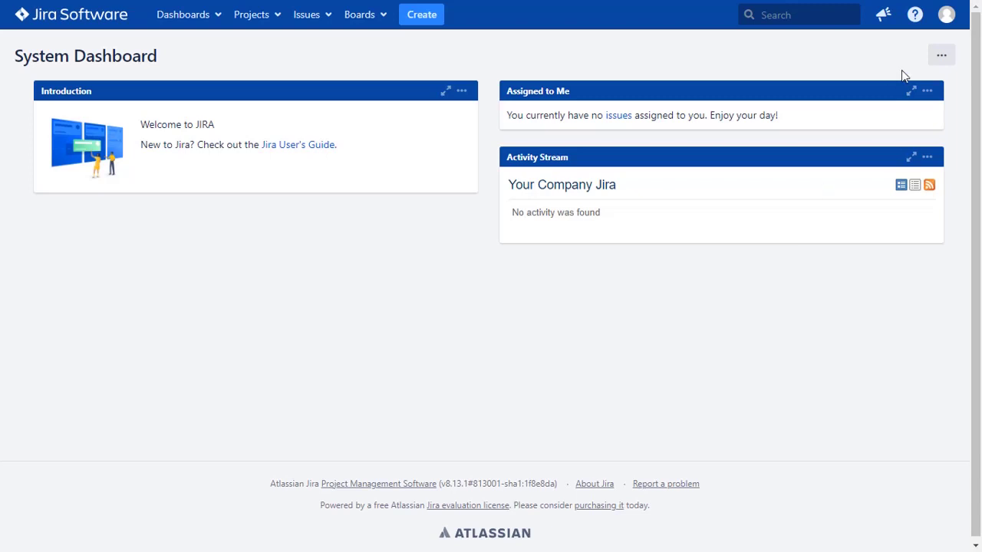
Open the SSO user's Profile page from the avatar menu.
left_click(946, 17)
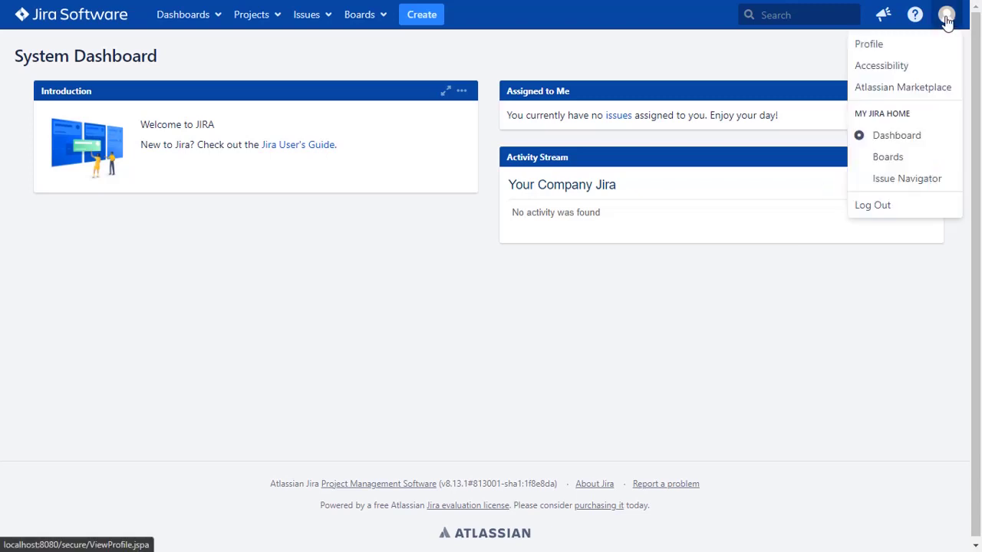
left_click(885, 46)
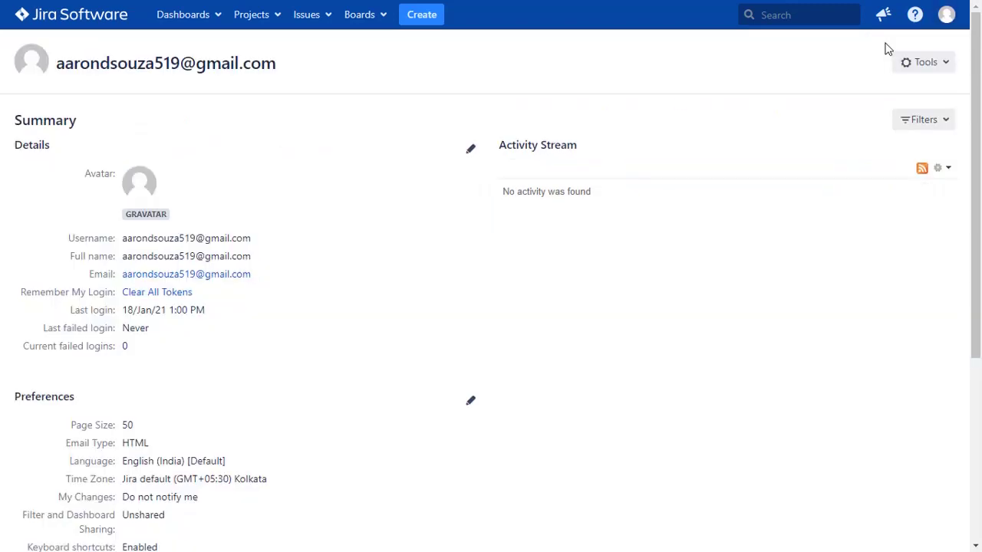